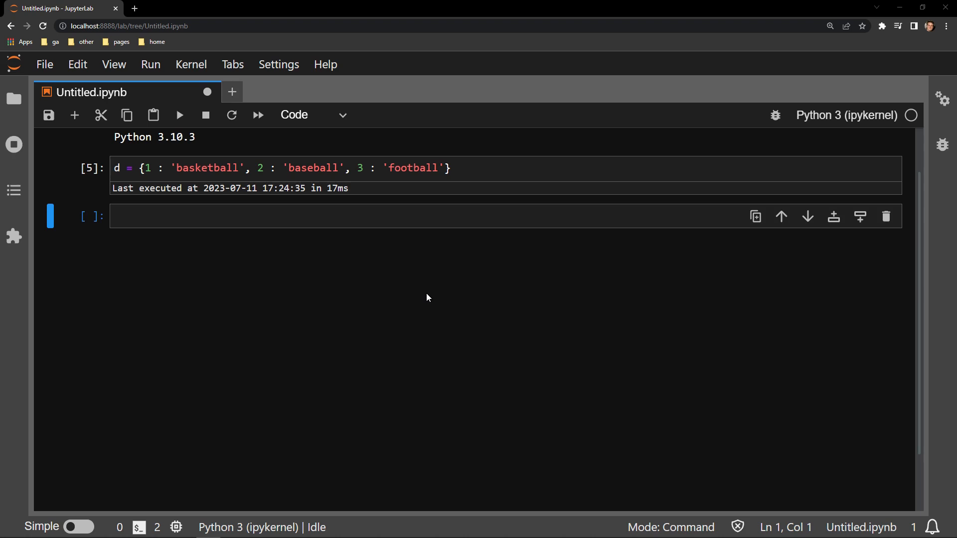
Save the notebook containing the sports dictionary with Ctrl+S.
key("ctrl+s")
Run d.keys() in the empty cell, returning dict_keys([1, 2, 3]).
left_click(358, 221)
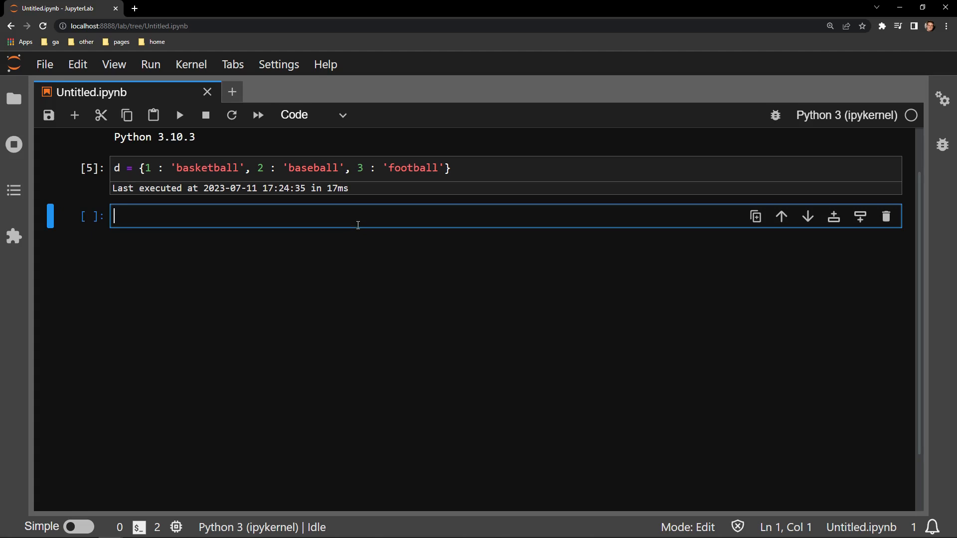
type("d.ke")
type("ys()")
key("shift+Return")
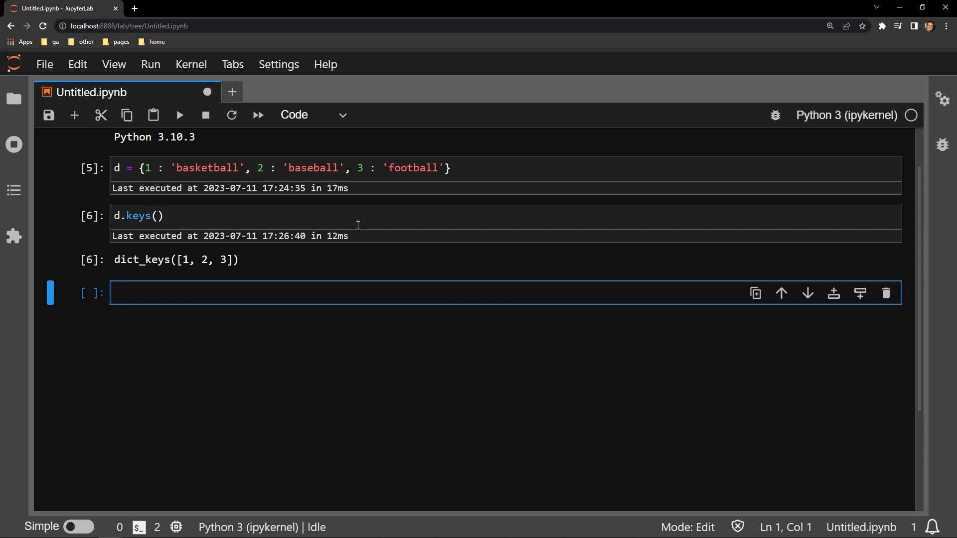
Wrap the call as list(d.keys()) and rerun it to output [1, 2, 3].
left_click(354, 217)
key("Home")
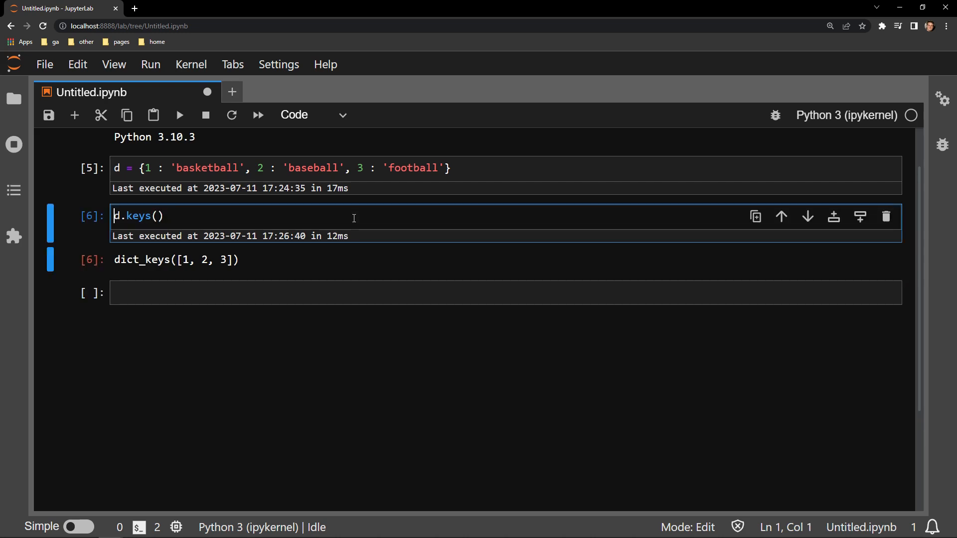
type("list")
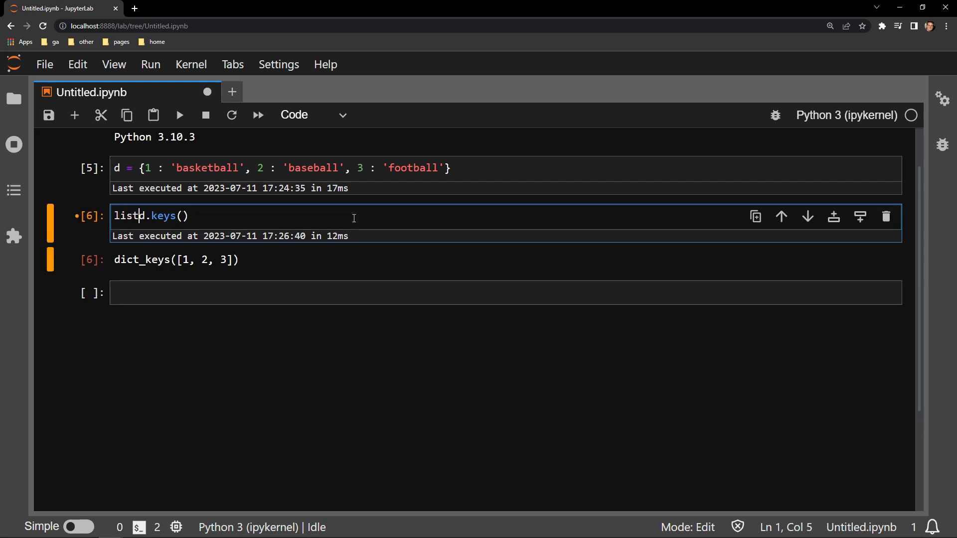
type("(")
key("End")
type("))")
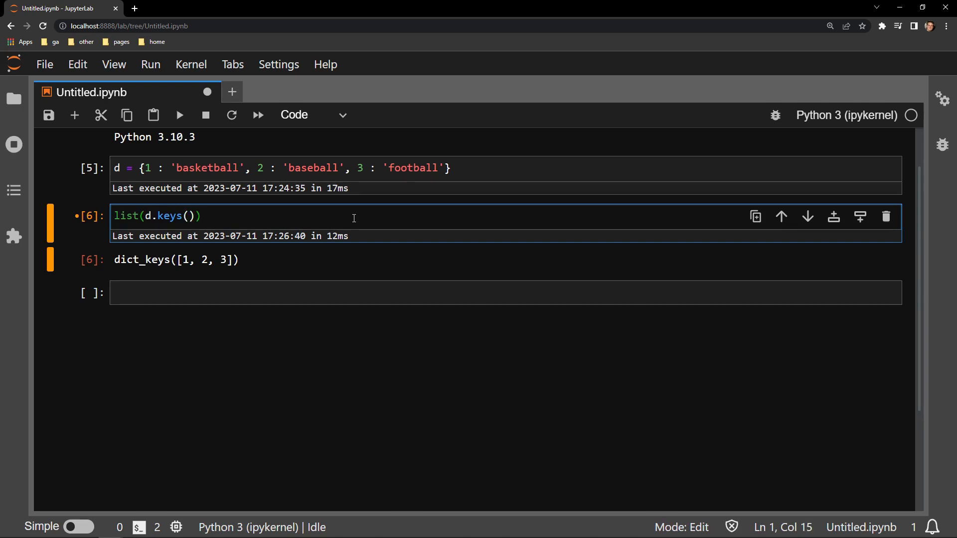
key("shift+Return")
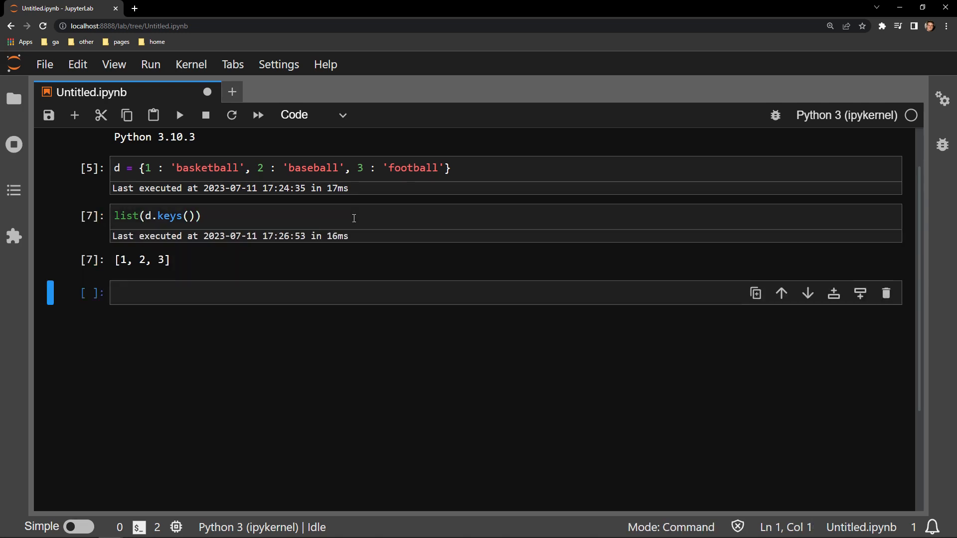